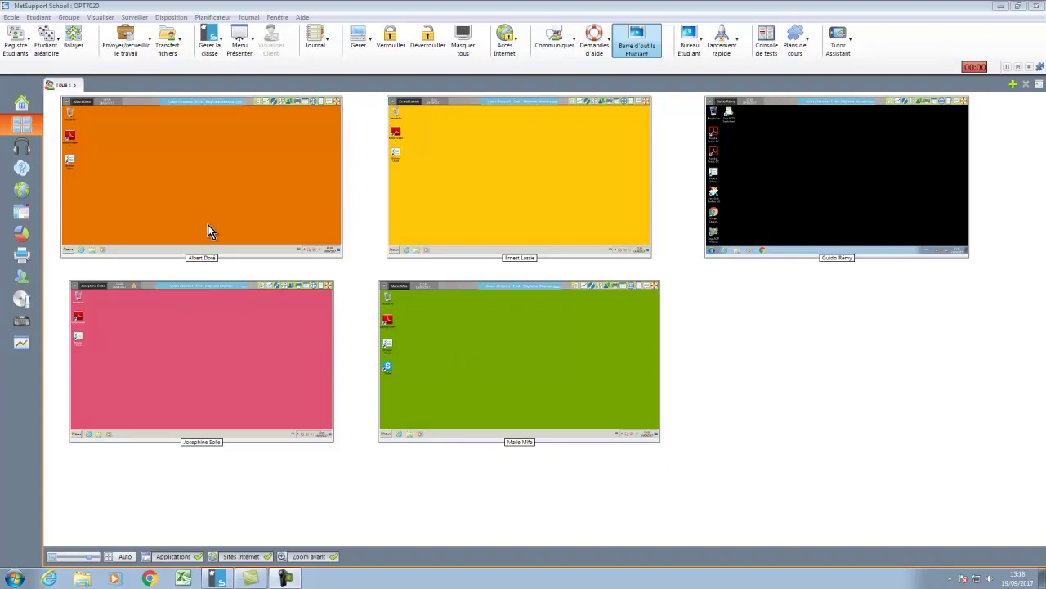
# Enter question-and-answer mode and launch a Premier à répondre question with 5 seconds of thinking time and a 1-minute limit
pyautogui.moveTo(206, 233)
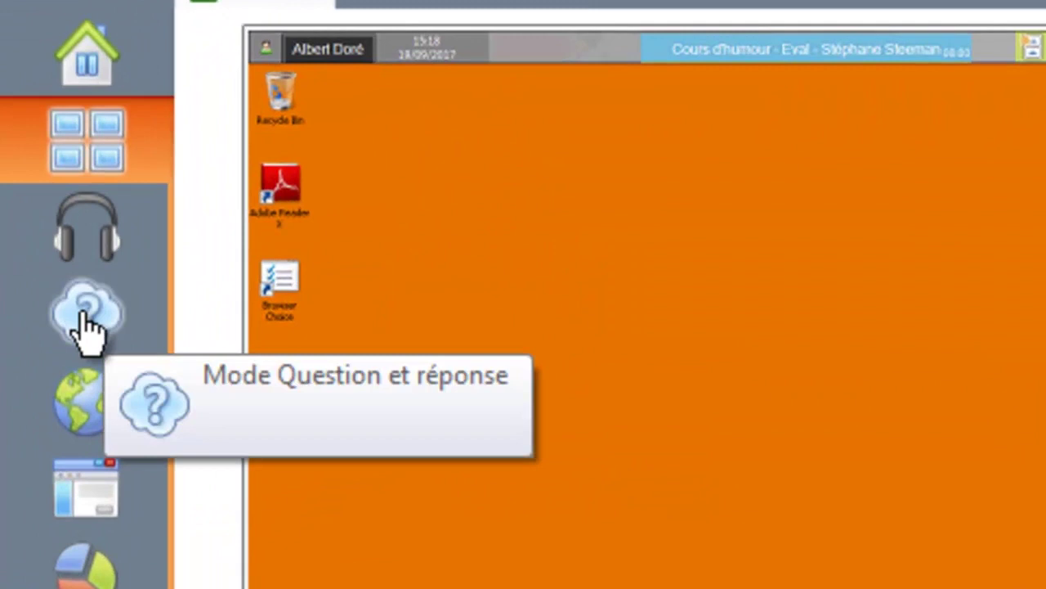
pyautogui.click(87, 327)
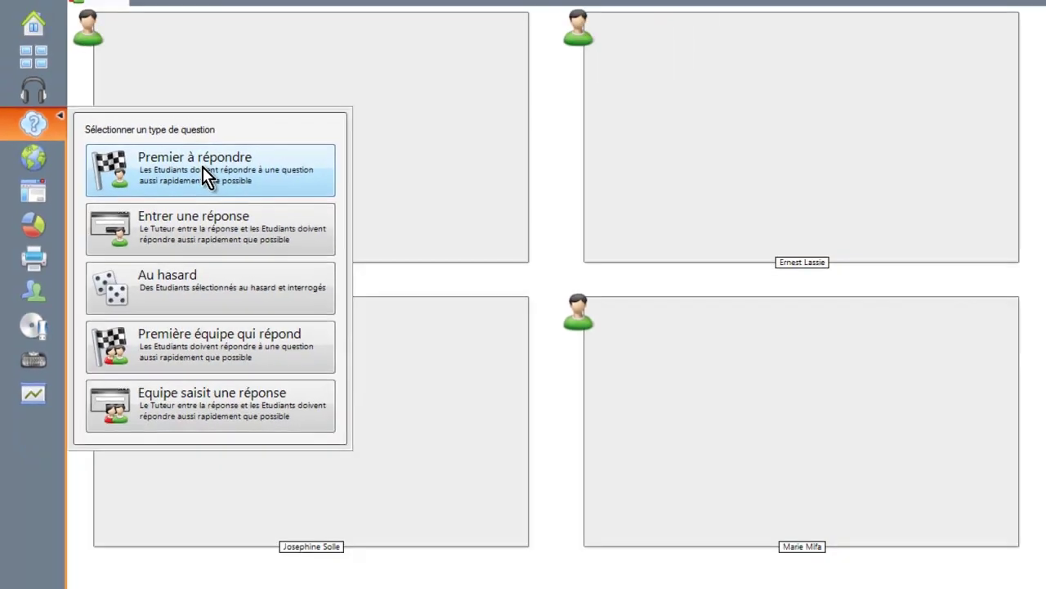
pyautogui.click(273, 138)
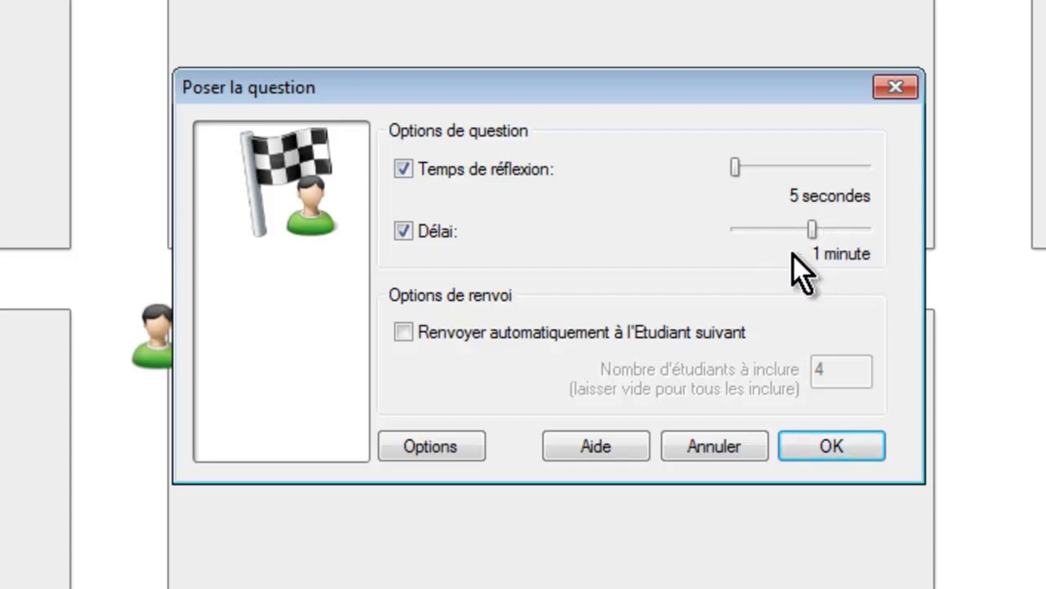
pyautogui.click(837, 450)
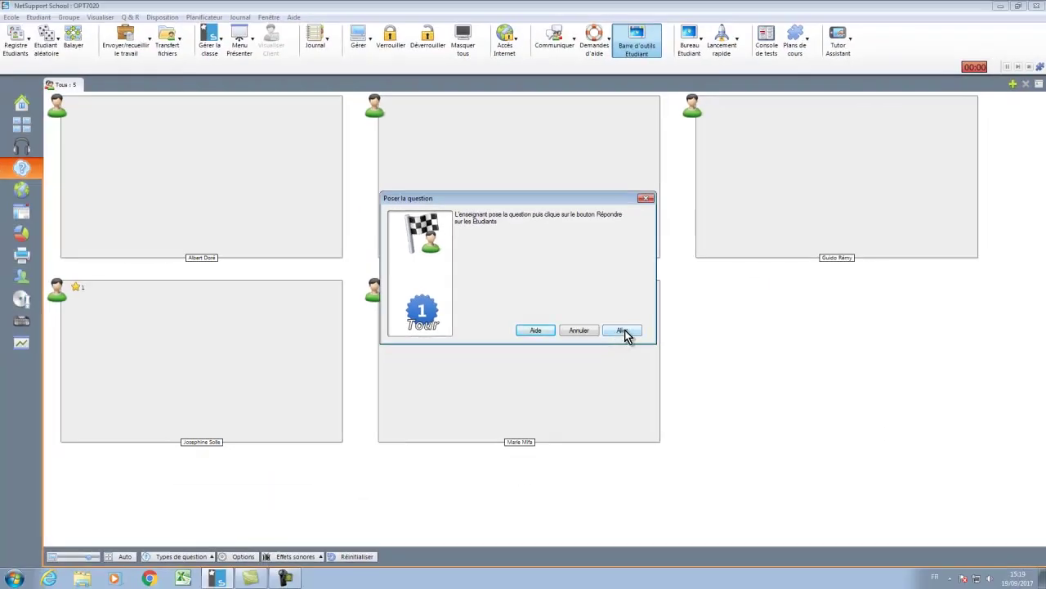
pyautogui.click(622, 330)
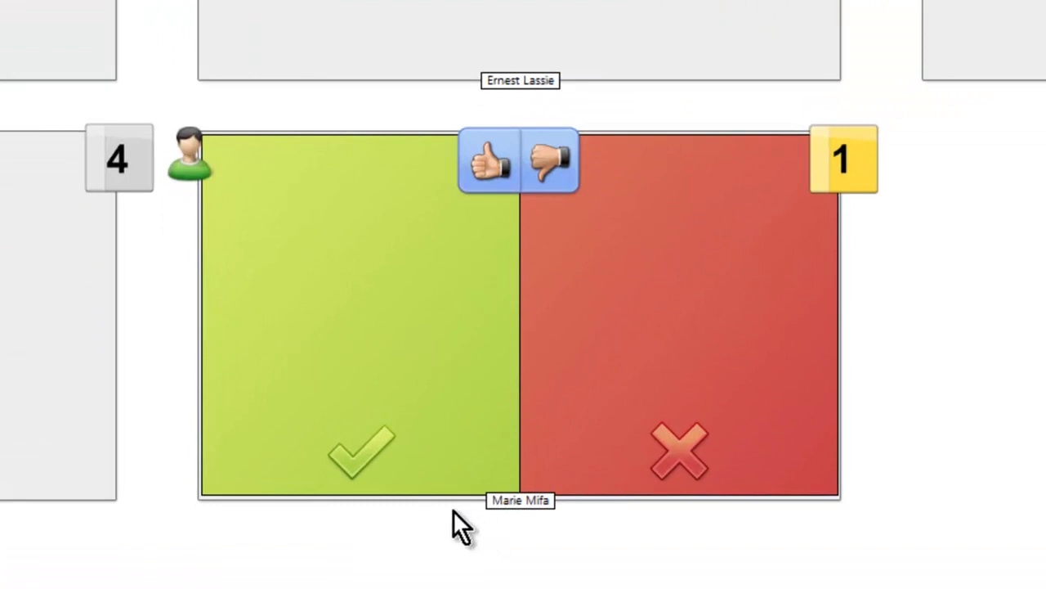
# Let the other students vote on the first-ranked student's answer and mark that answer as correct
pyautogui.moveTo(472, 496)
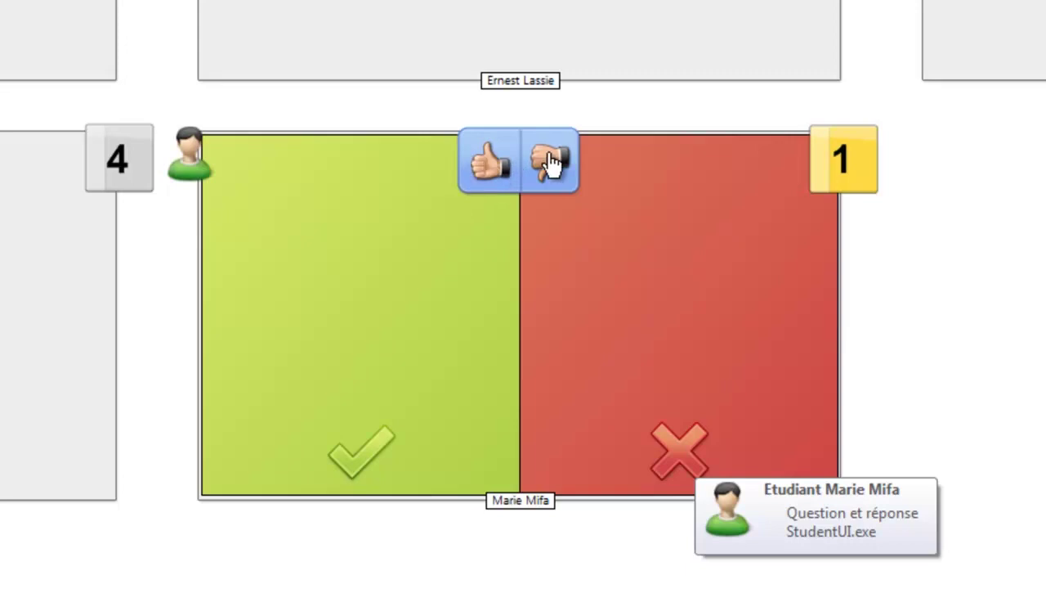
pyautogui.click(507, 175)
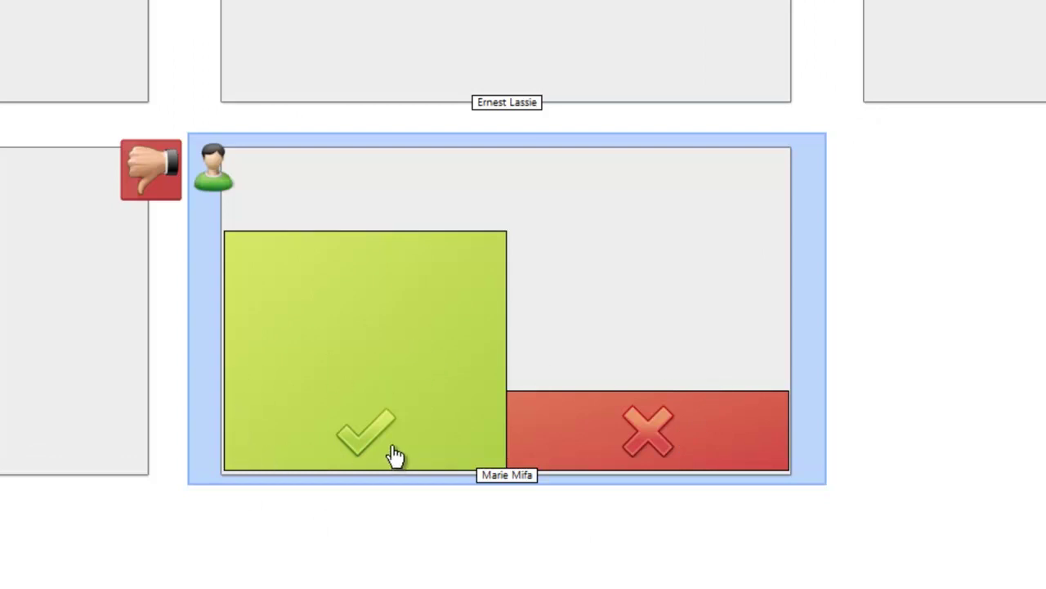
pyautogui.moveTo(341, 478)
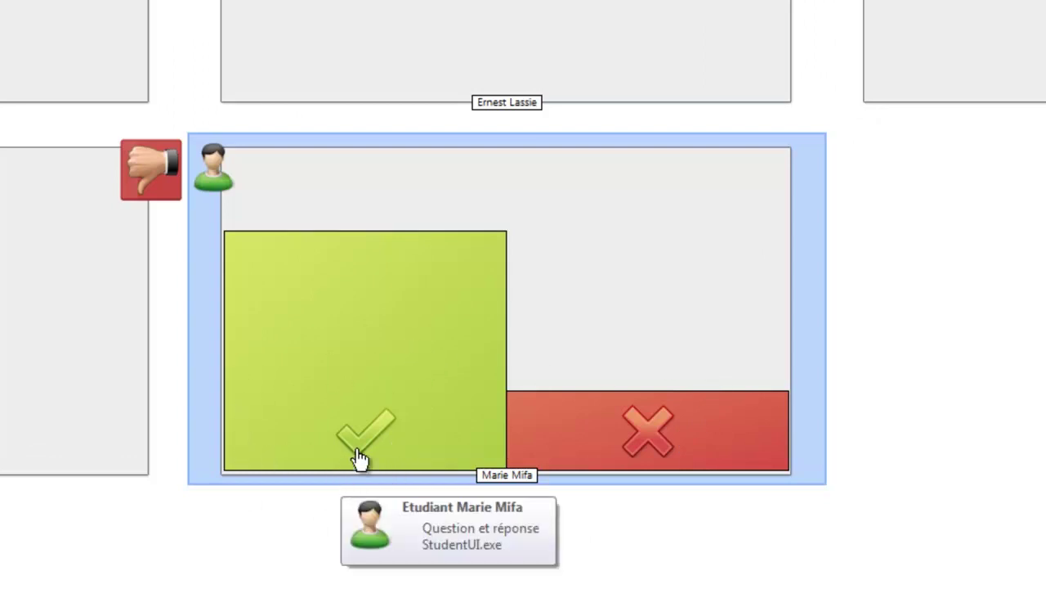
pyautogui.click(360, 456)
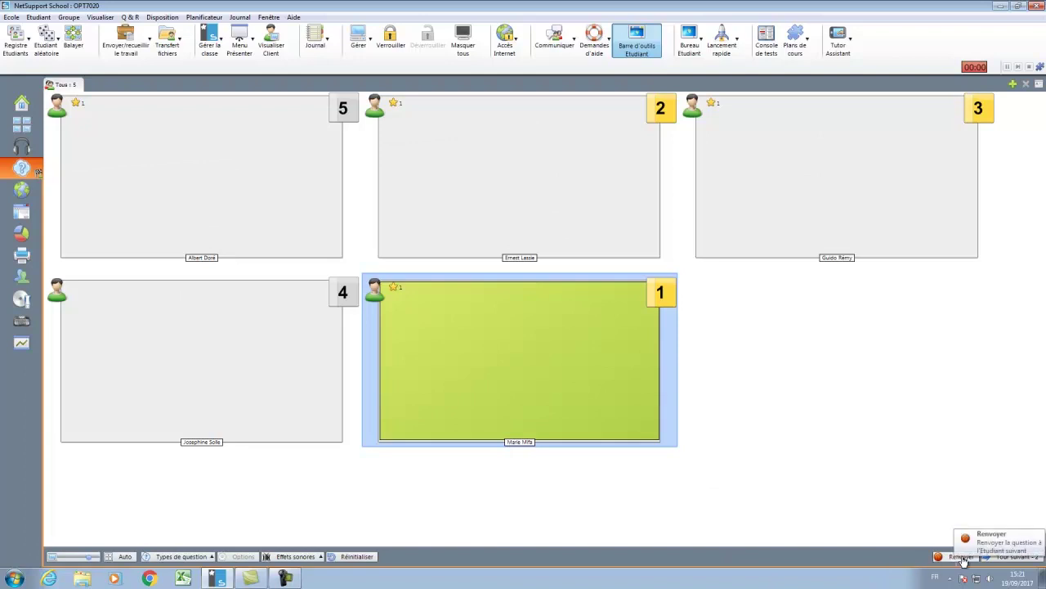
# Launch the second round of the Premier à répondre question and reset the question session
pyautogui.click(1008, 561)
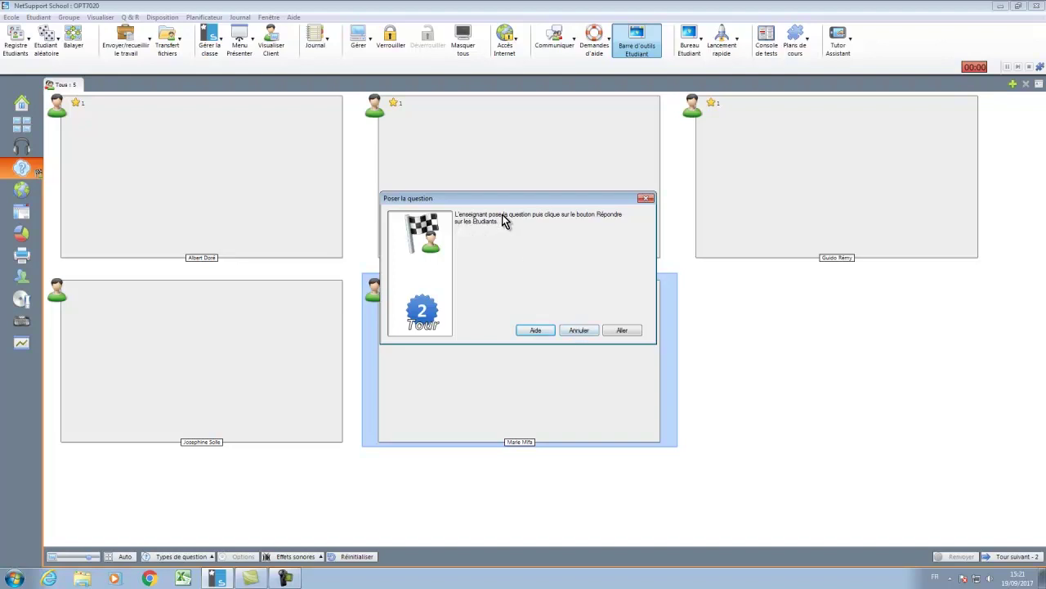
pyautogui.click(623, 332)
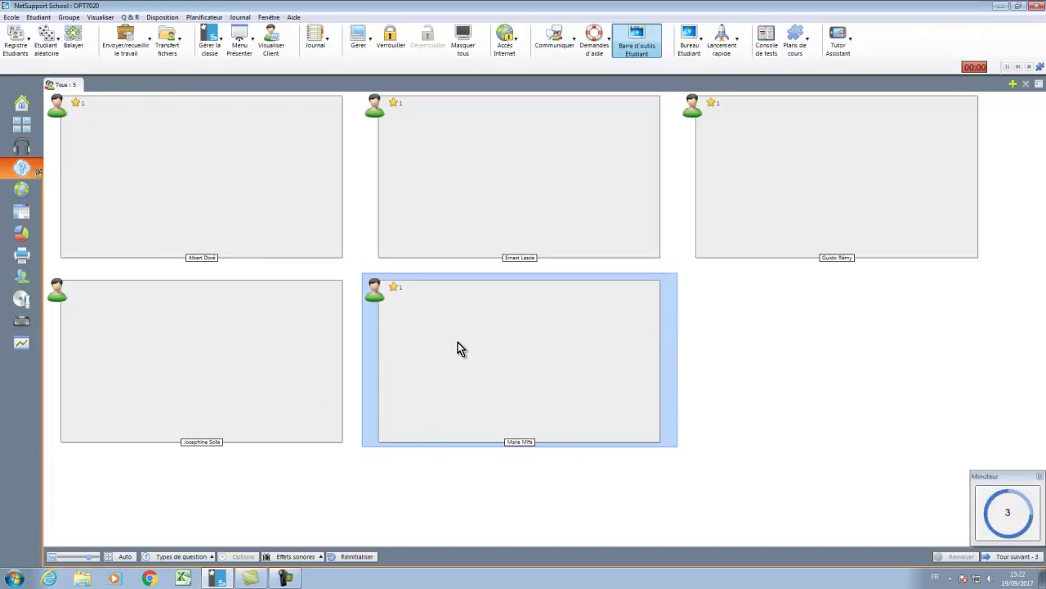
pyautogui.moveTo(516, 354)
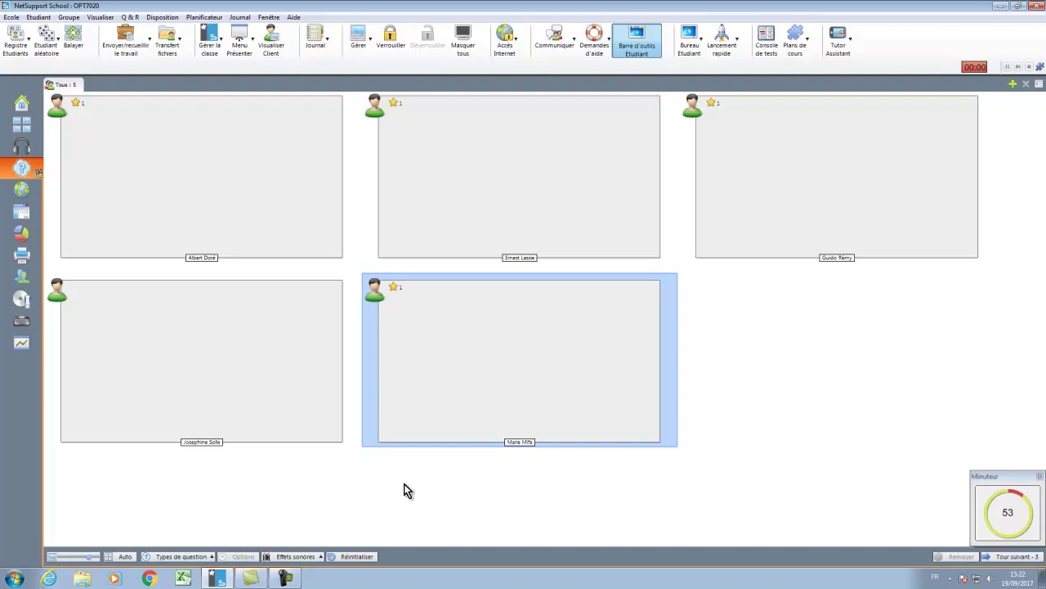
pyautogui.click(350, 557)
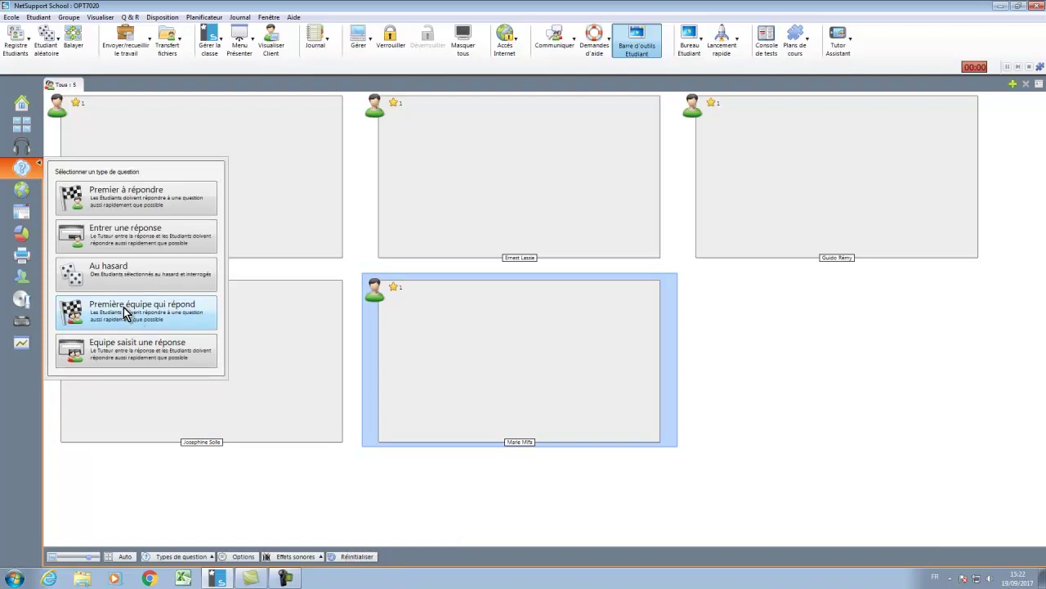
# Launch an Entrer une réponse question with the unhidden answer 1830, 5 seconds of thinking time and a 1-minute limit
pyautogui.click(105, 238)
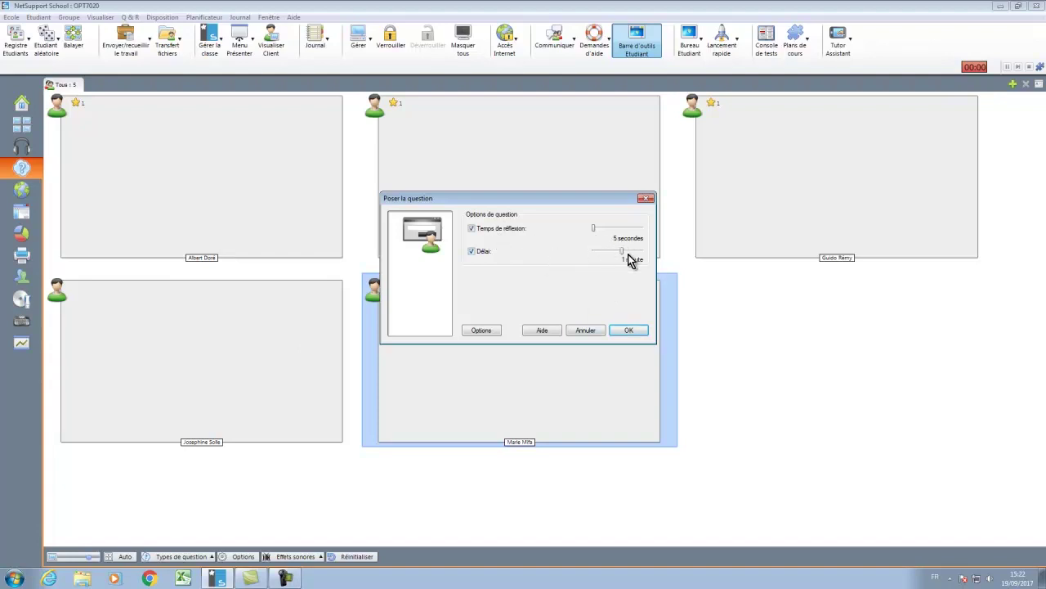
pyautogui.click(629, 330)
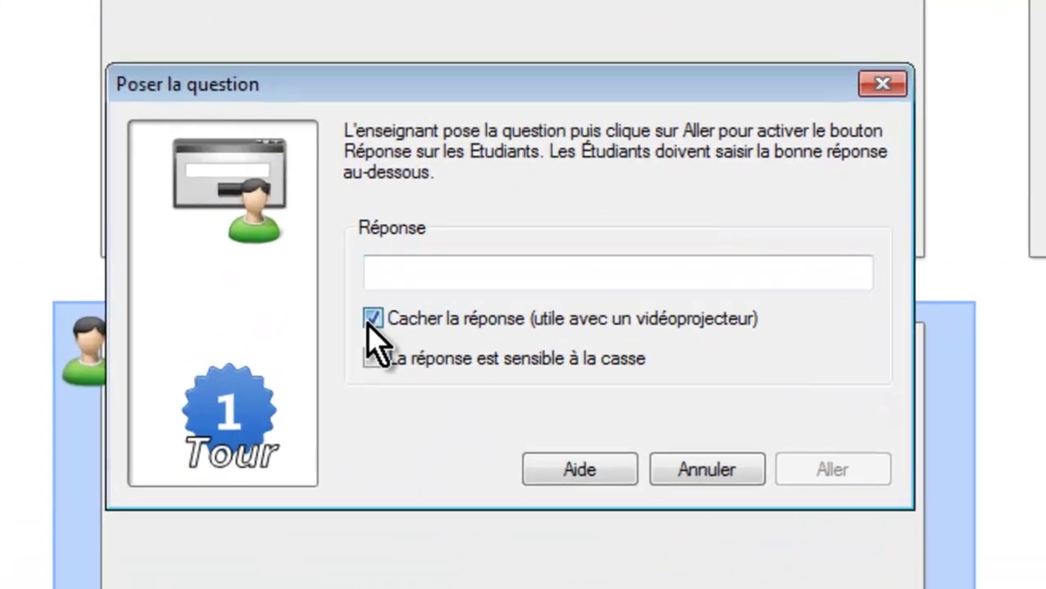
pyautogui.click(471, 279)
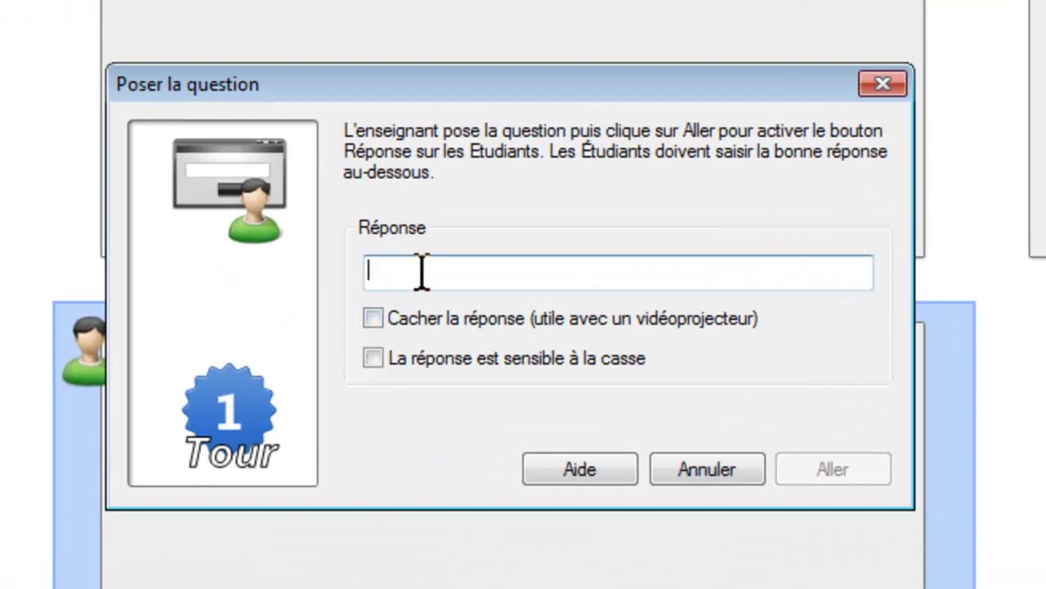
pyautogui.write('1830')
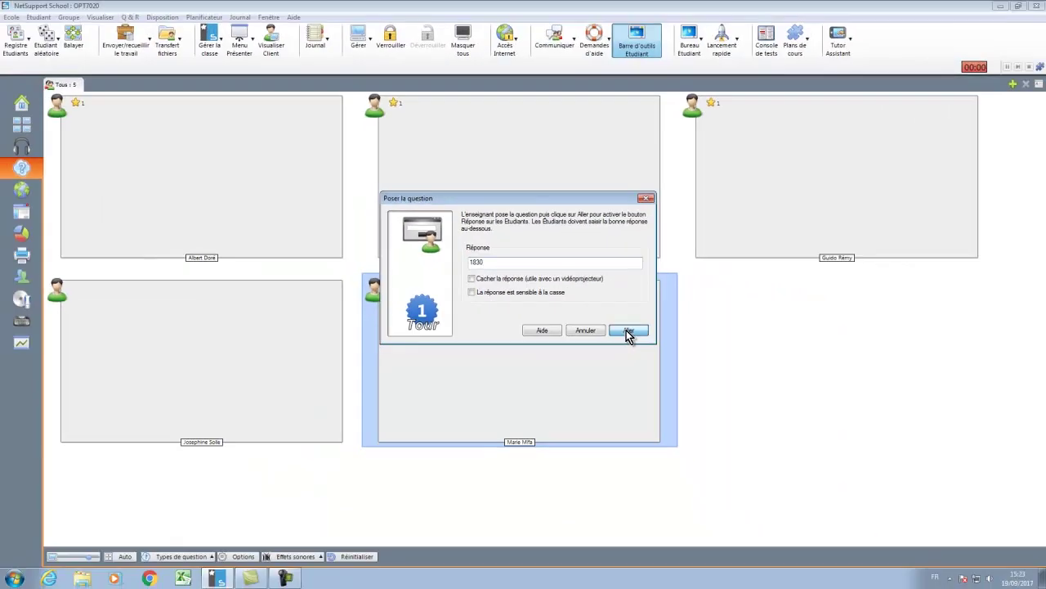
pyautogui.click(628, 331)
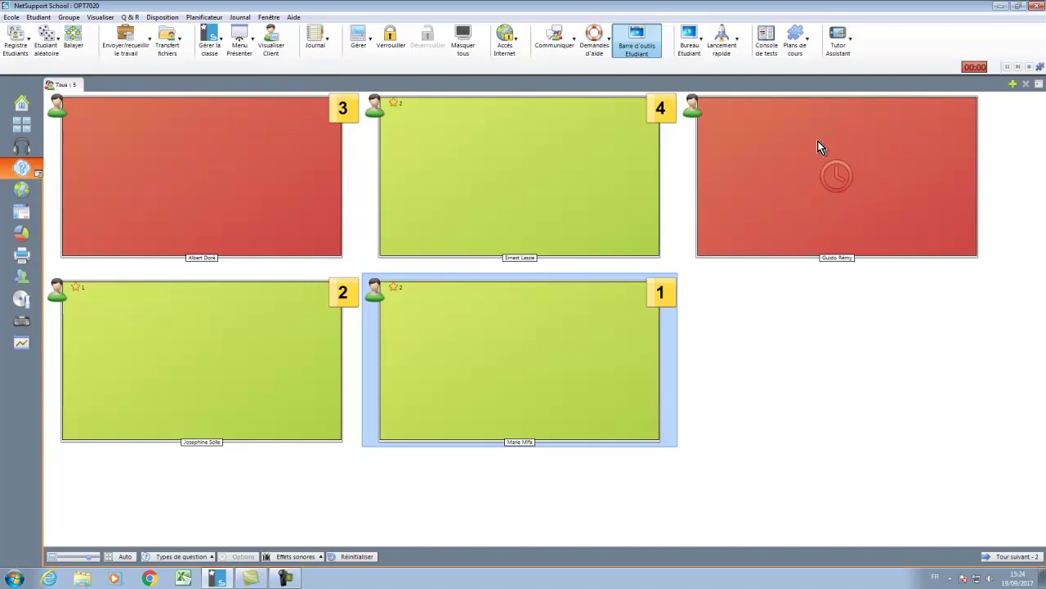
# Examine the students' result details, including the submitted answers and response times
pyautogui.moveTo(804, 198)
pyautogui.moveTo(662, 301)
pyautogui.moveTo(630, 117)
pyautogui.moveTo(515, 340)
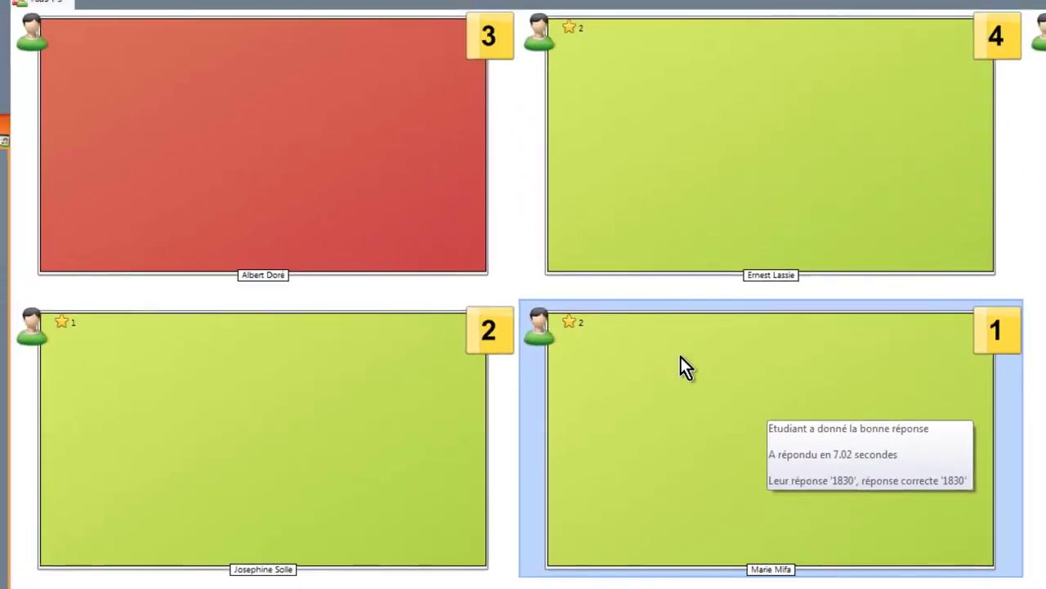
pyautogui.moveTo(258, 123)
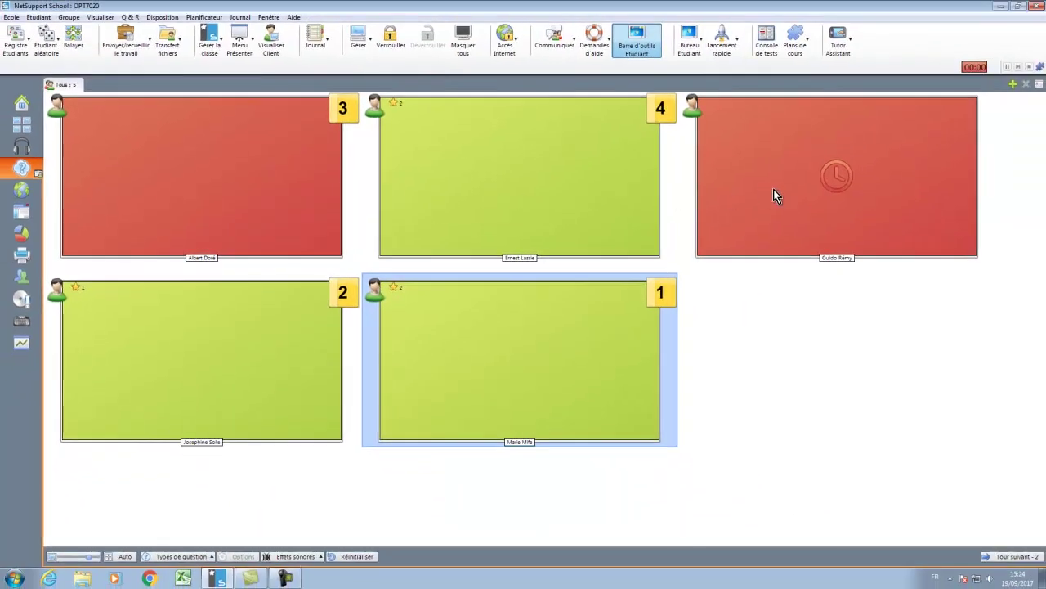
pyautogui.moveTo(780, 183)
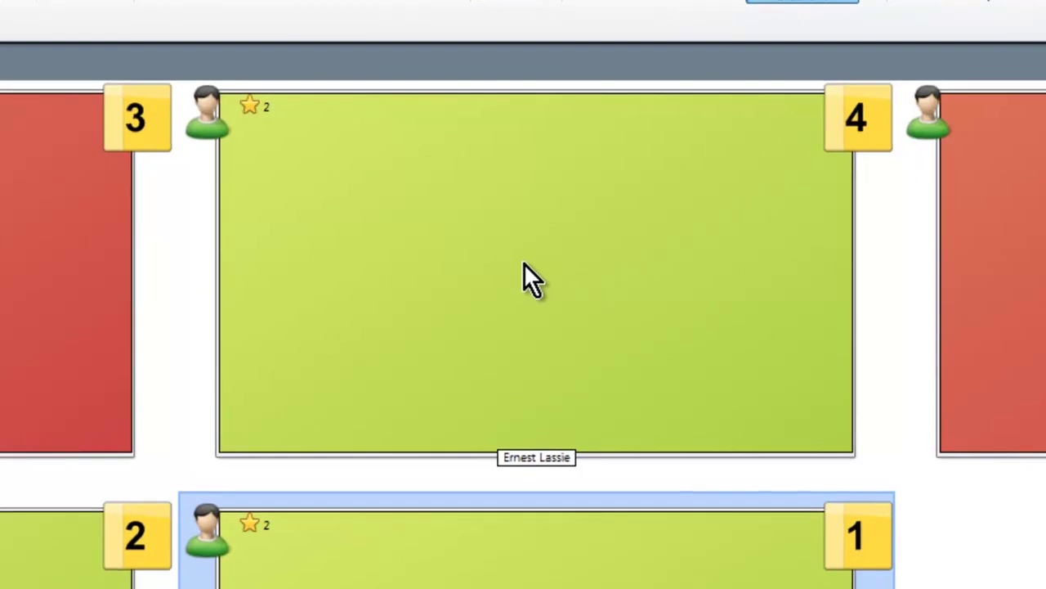
# Give the fourth-ranked student one extra reward and take one reward back
pyautogui.moveTo(513, 172)
pyautogui.rightClick(524, 263)
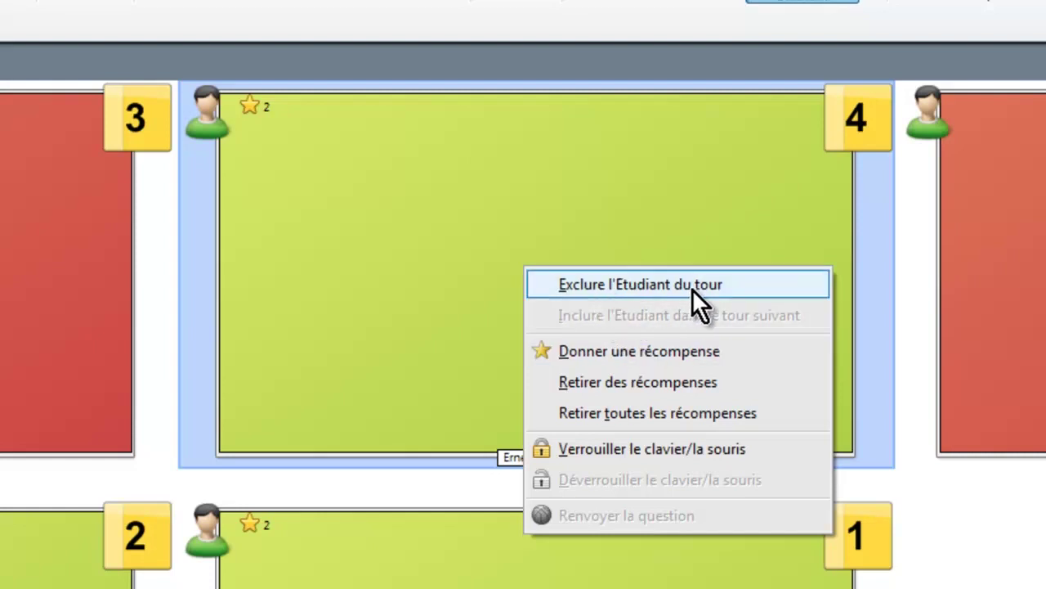
pyautogui.click(670, 350)
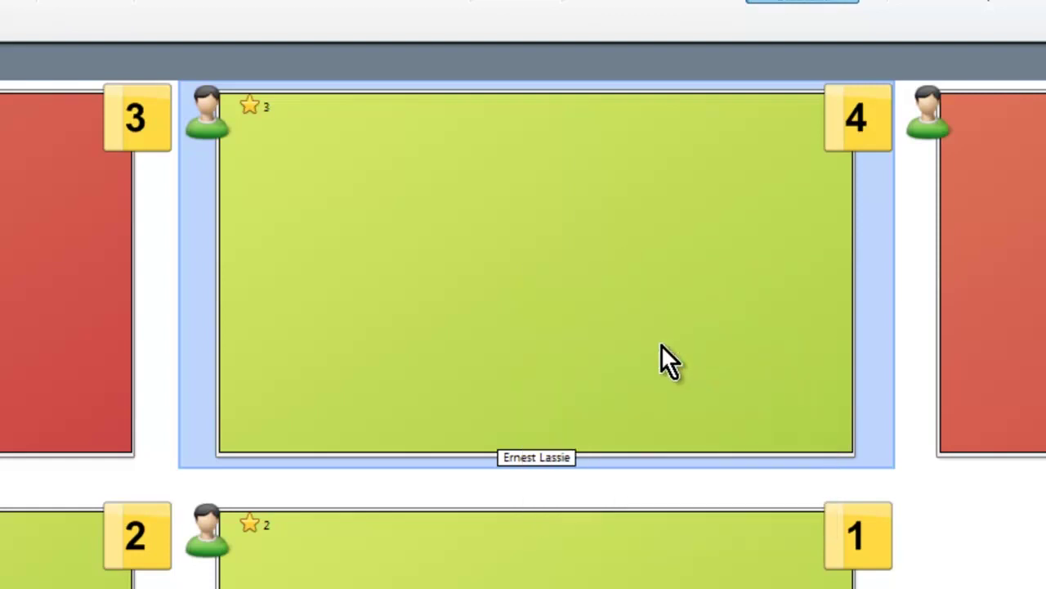
pyautogui.rightClick(541, 252)
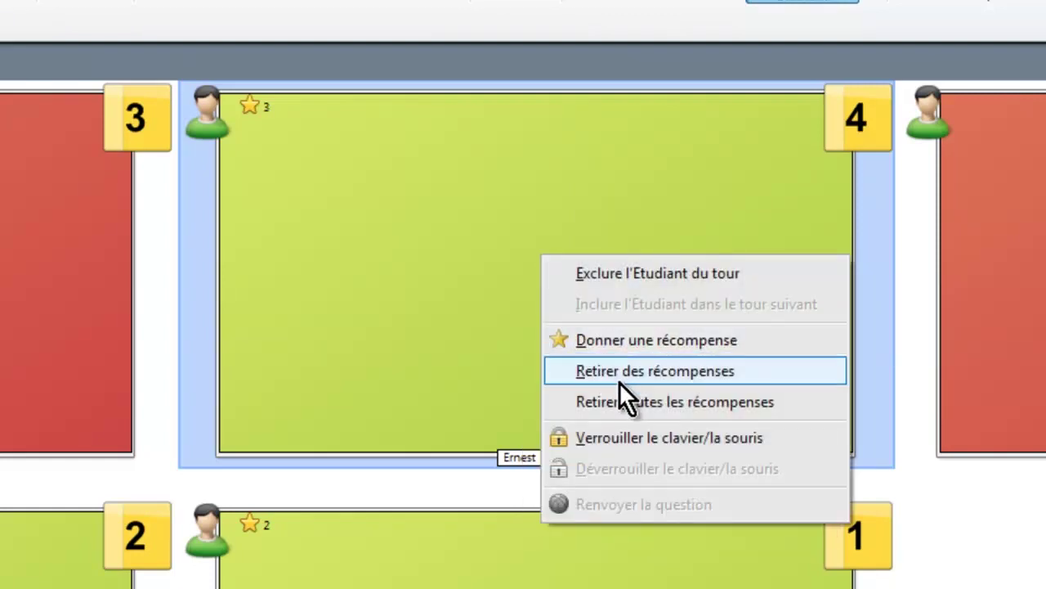
pyautogui.click(686, 369)
# Remove all rewards from the fourth-ranked student
pyautogui.rightClick(522, 216)
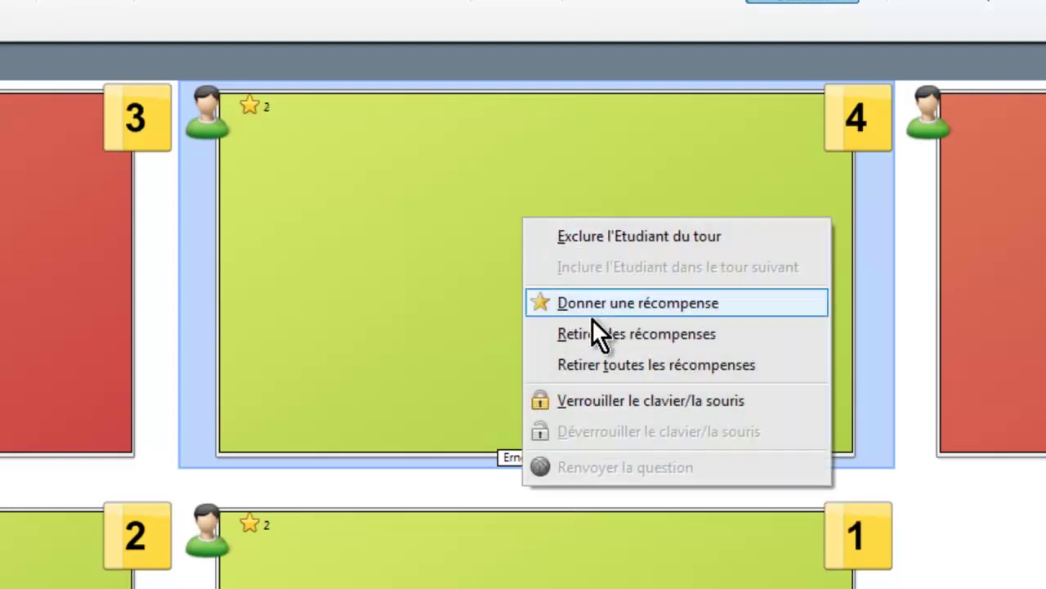
pyautogui.click(707, 365)
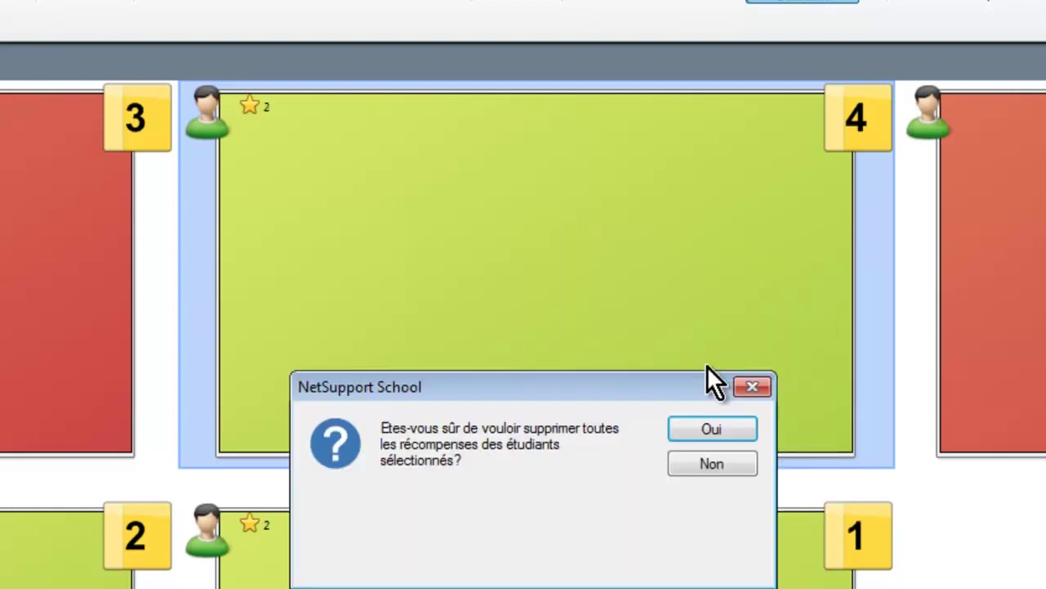
pyautogui.click(713, 423)
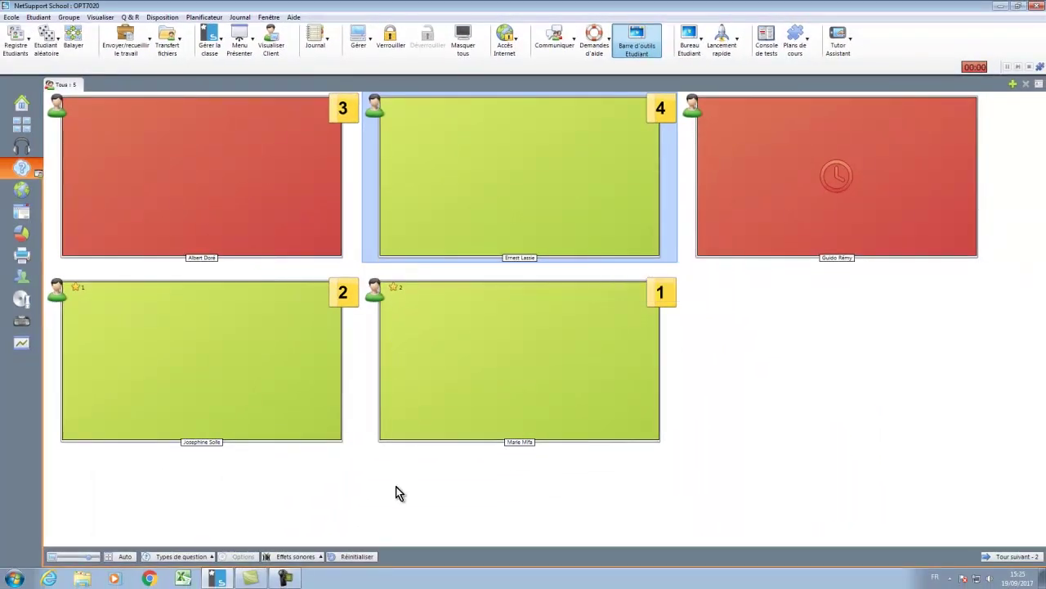
# Reset the session, run an Au hasard question for 1 student with single selection enabled, and mark the answer as incorrect
pyautogui.click(357, 557)
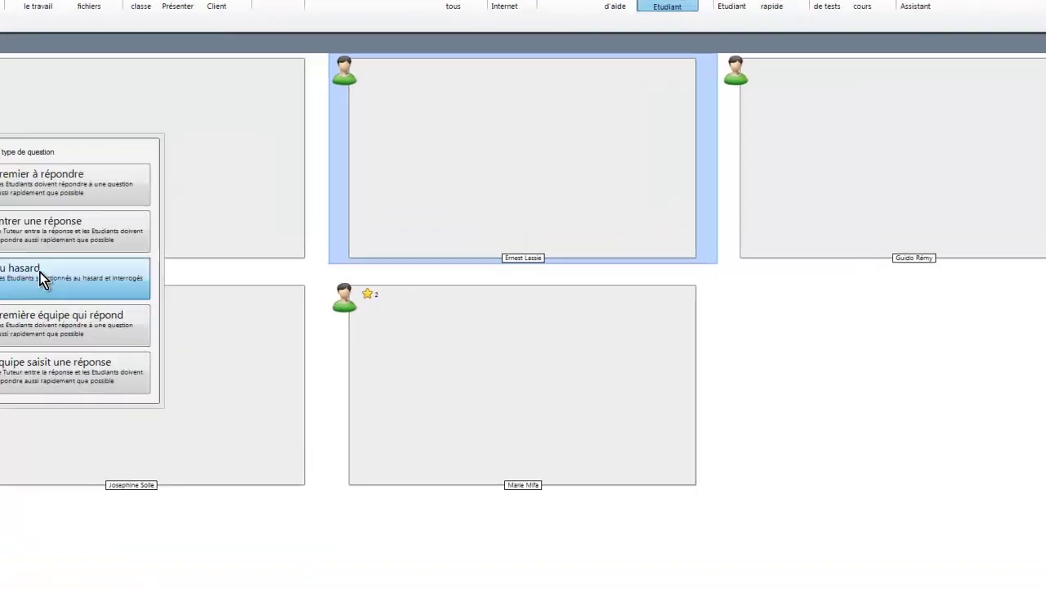
pyautogui.click(128, 269)
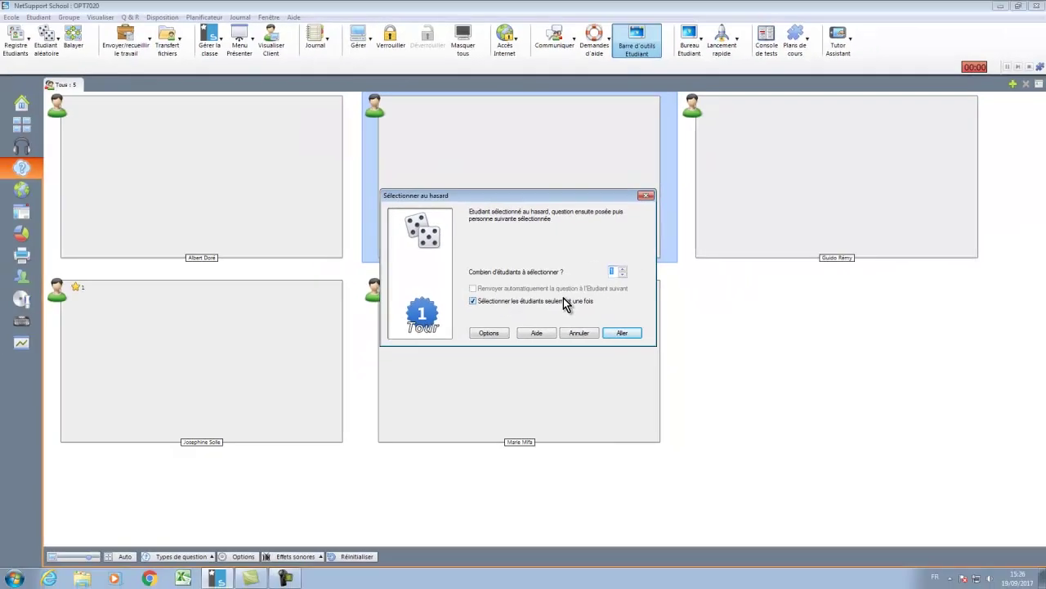
pyautogui.click(623, 334)
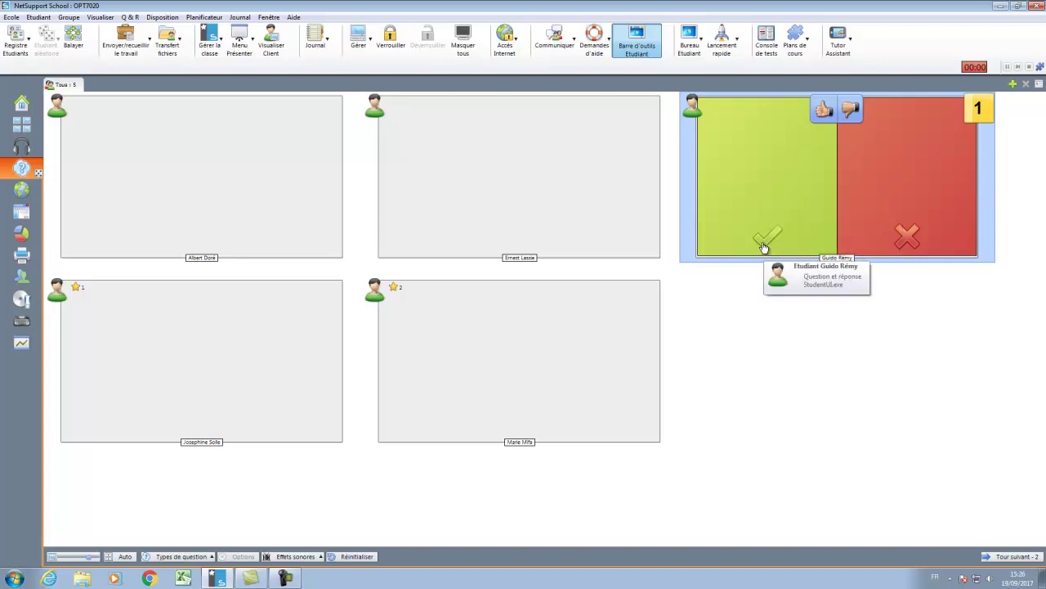
pyautogui.click(908, 239)
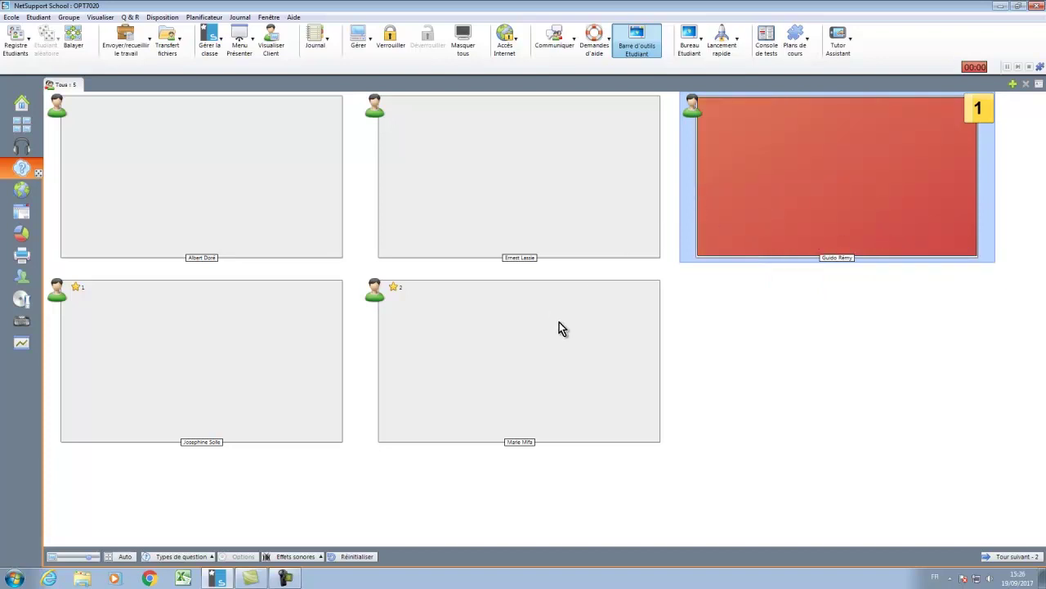
# Draw another random student in the next round and reset the question session
pyautogui.click(1014, 557)
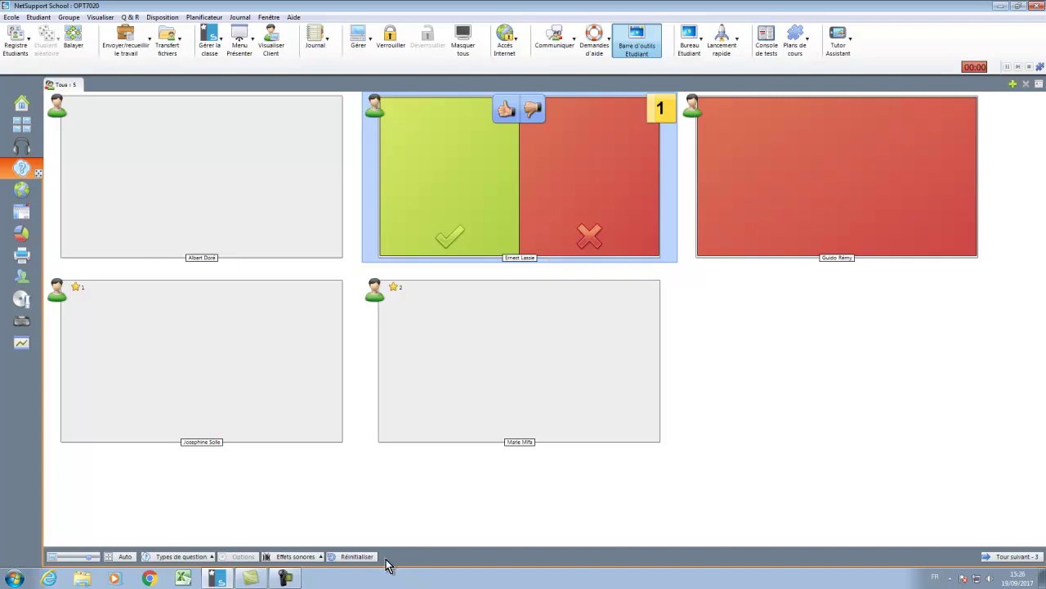
pyautogui.click(360, 558)
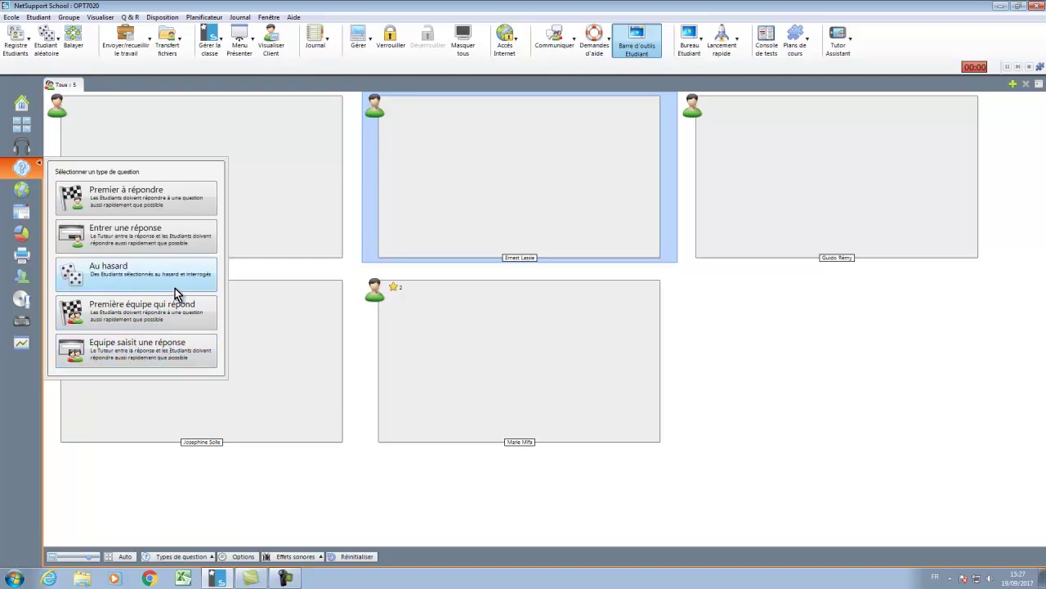
# Launch a Première équipe qui répond question with 2 randomly assigned teams, a 5-second thinking time and 1-minute limit, and reset it
pyautogui.click(138, 307)
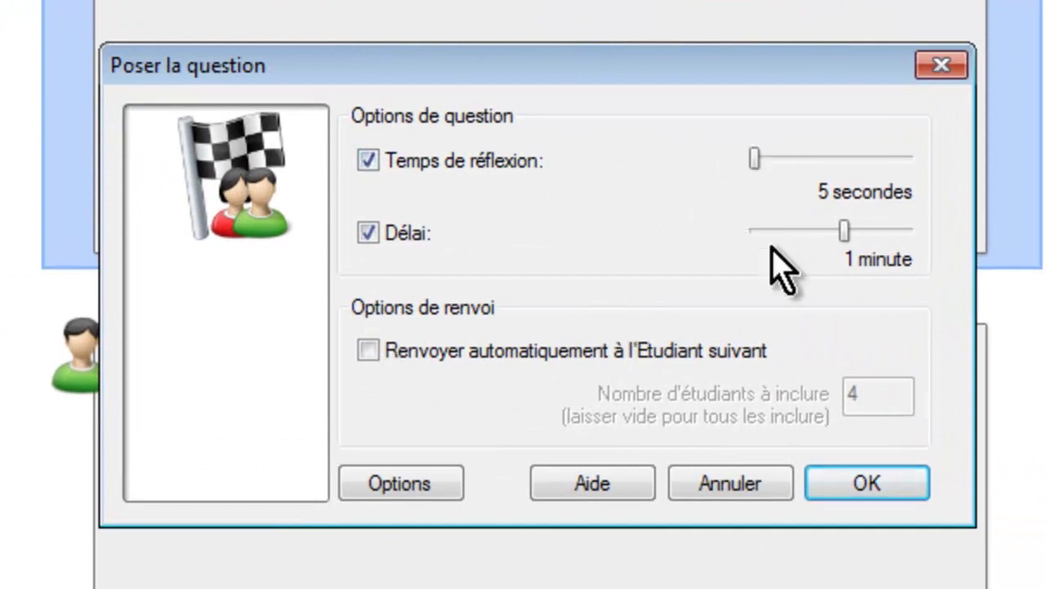
pyautogui.click(883, 482)
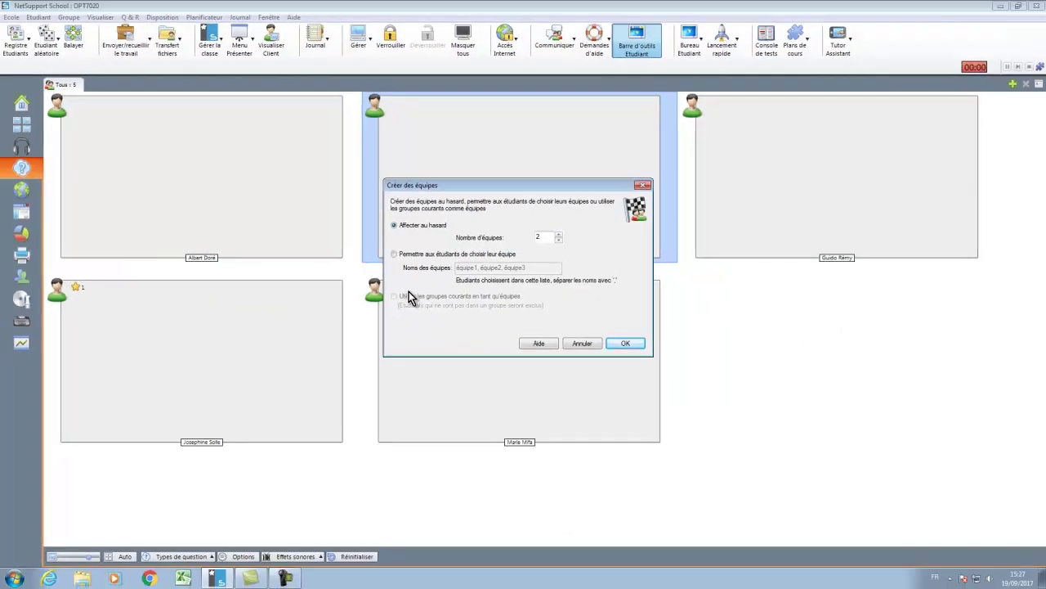
pyautogui.click(627, 344)
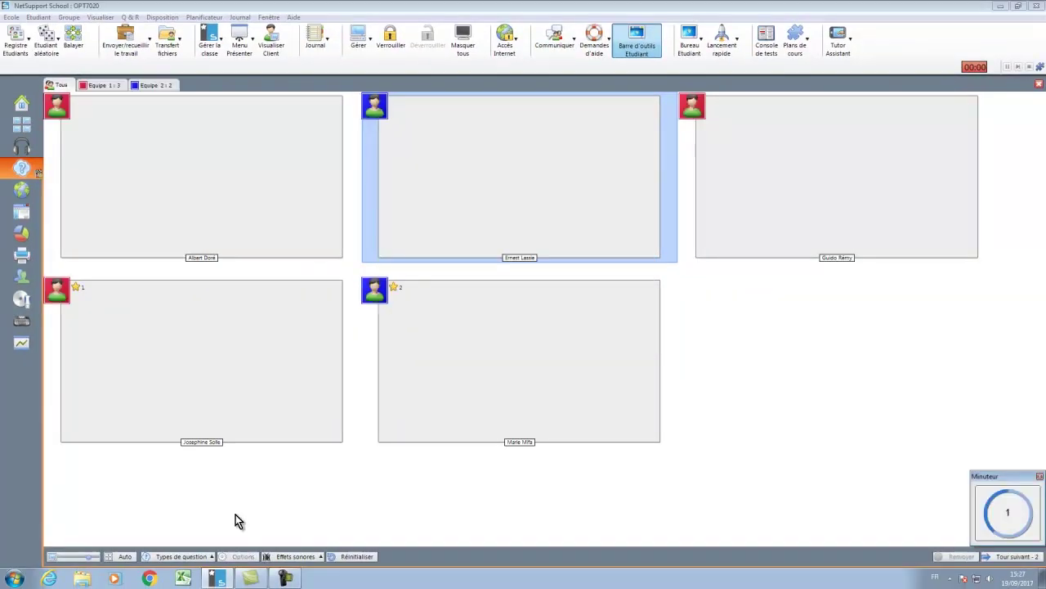
pyautogui.click(360, 557)
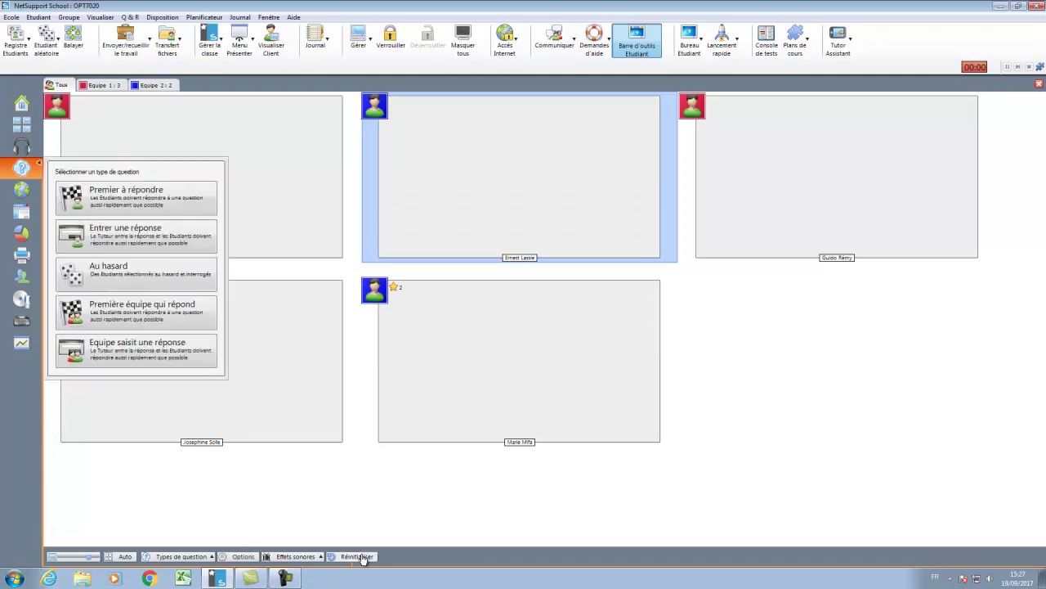